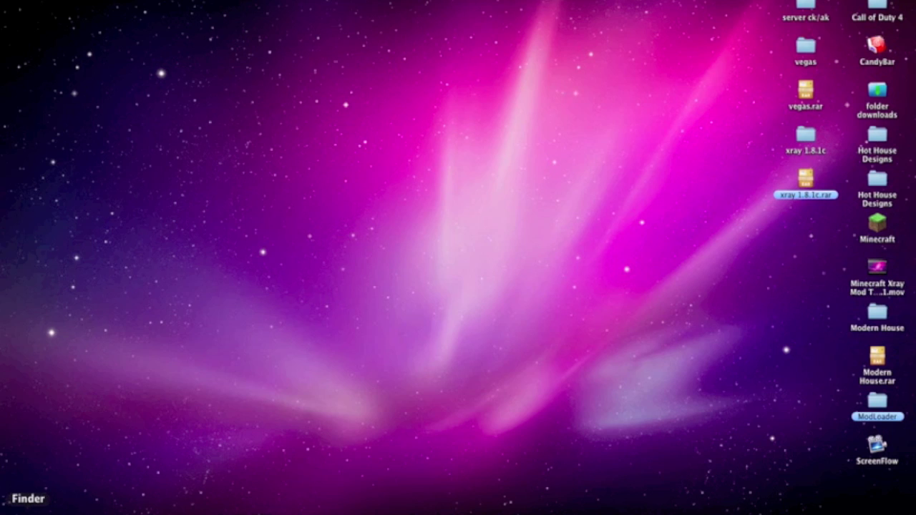
# Open a Finder window and go to the bin folder inside Library/Application Support/minecraft in the home folder.
pyautogui.click(28, 511)
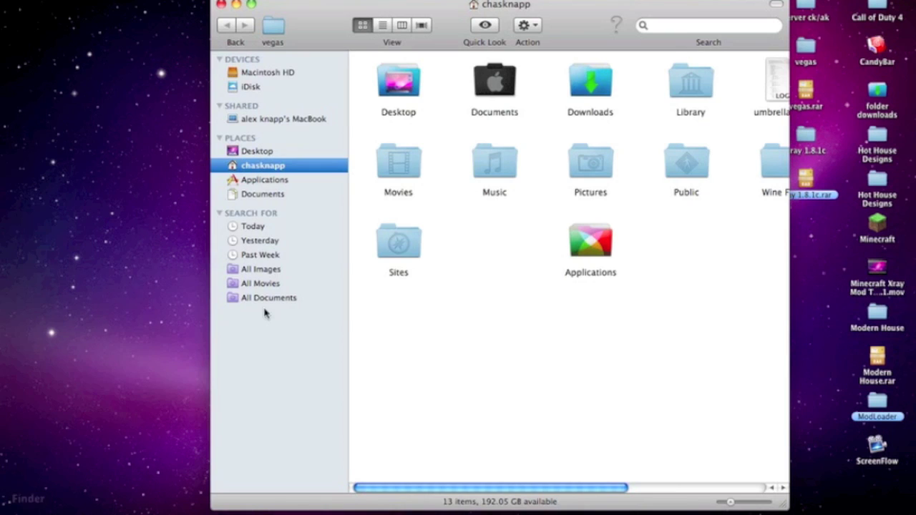
pyautogui.doubleClick(685, 86)
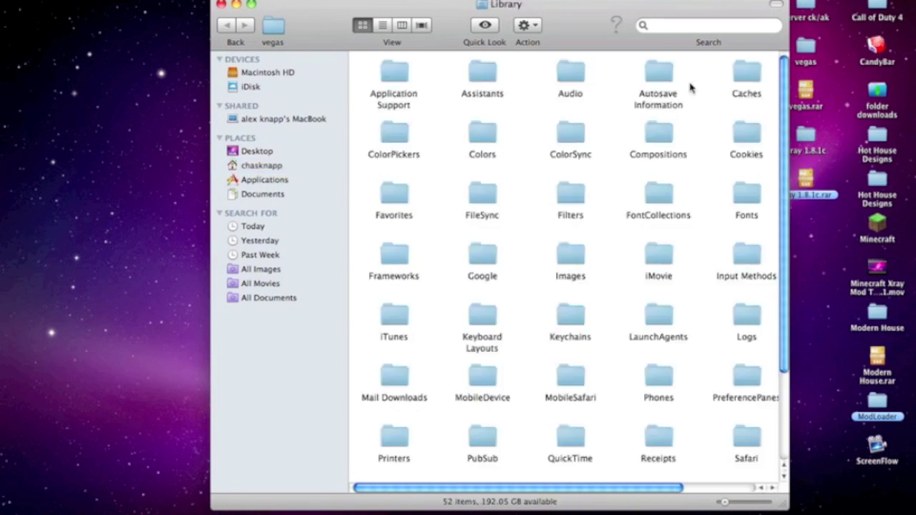
pyautogui.doubleClick(392, 74)
pyautogui.scroll(-3, 497, 111)
pyautogui.scroll(3, 501, 107)
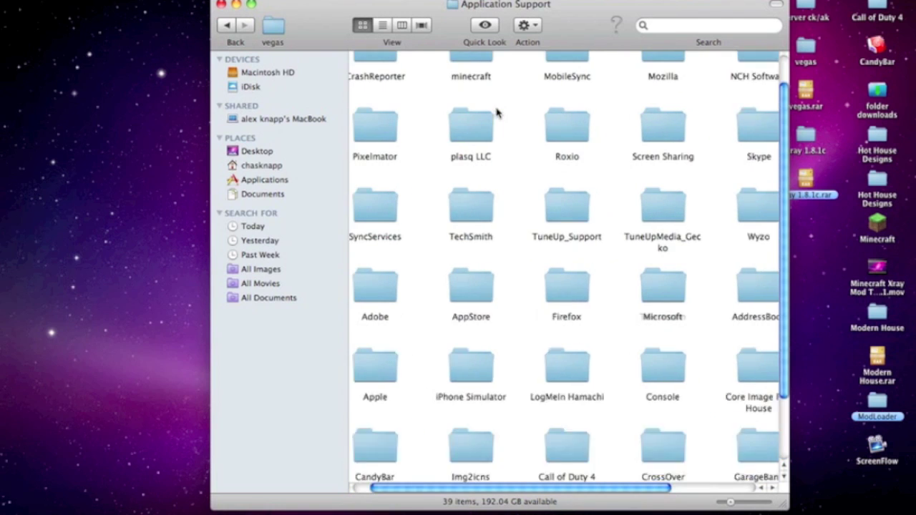
pyautogui.doubleClick(496, 83)
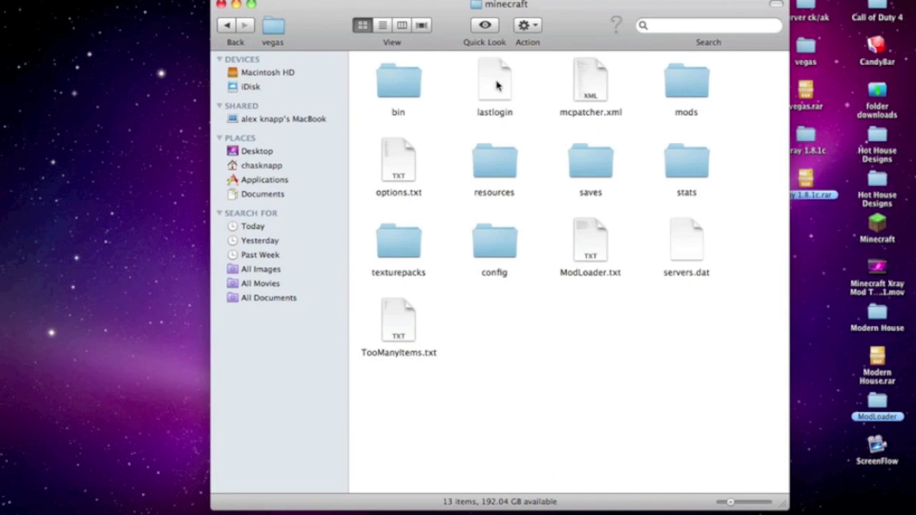
pyautogui.doubleClick(409, 86)
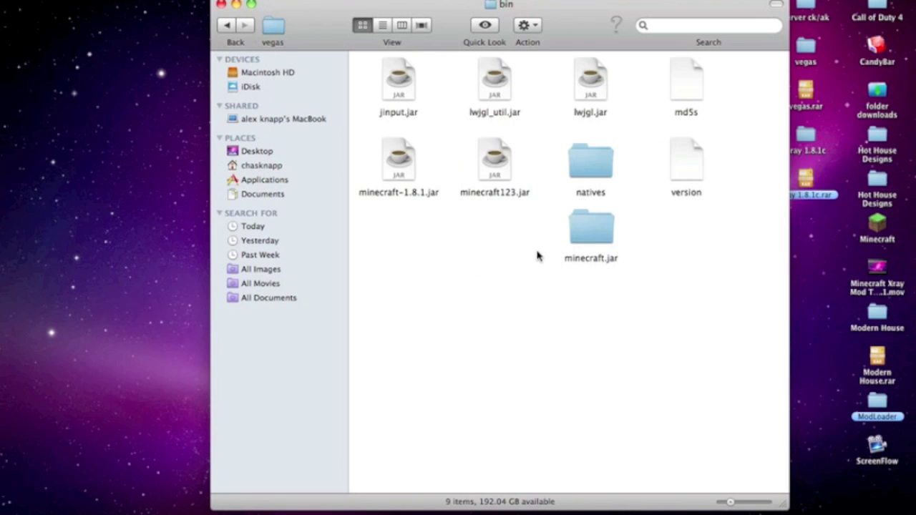
pyautogui.click(509, 194)
pyautogui.rightClick(510, 195)
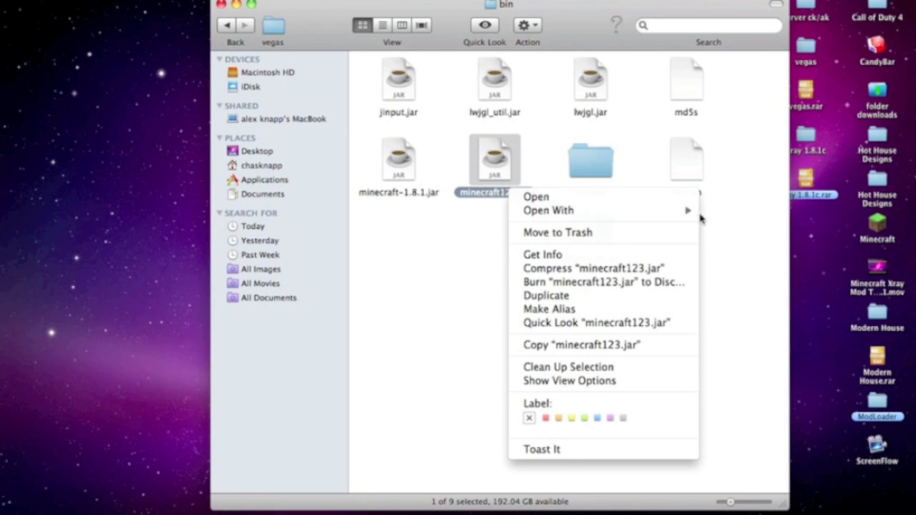
pyautogui.click(441, 278)
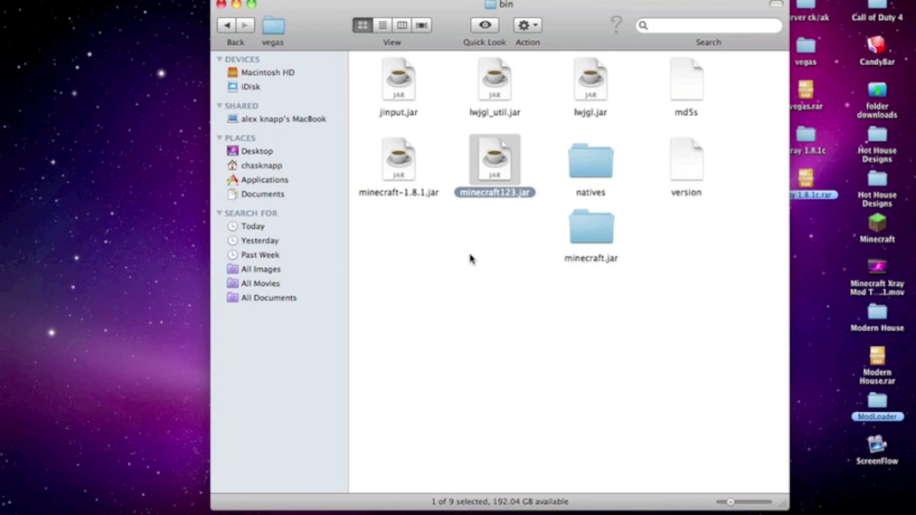
pyautogui.click(496, 235)
pyautogui.click(580, 243)
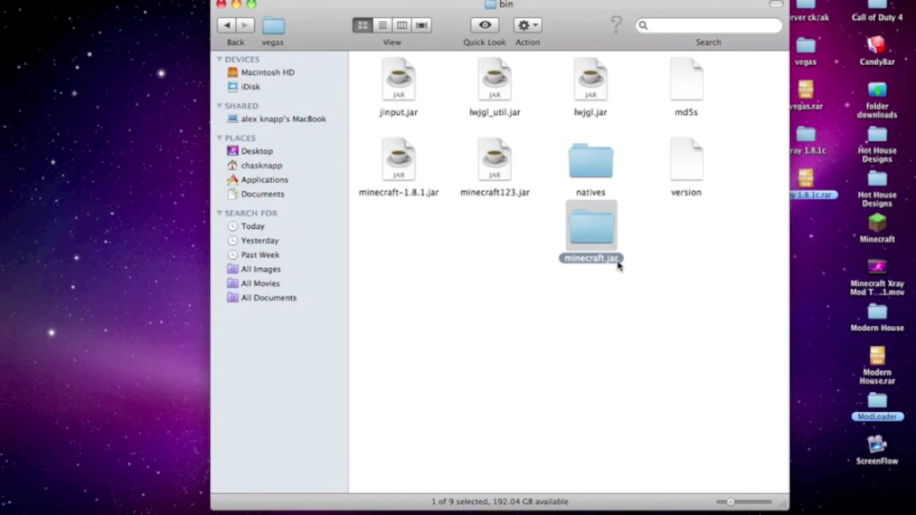
pyautogui.click(524, 229)
pyautogui.click(519, 197)
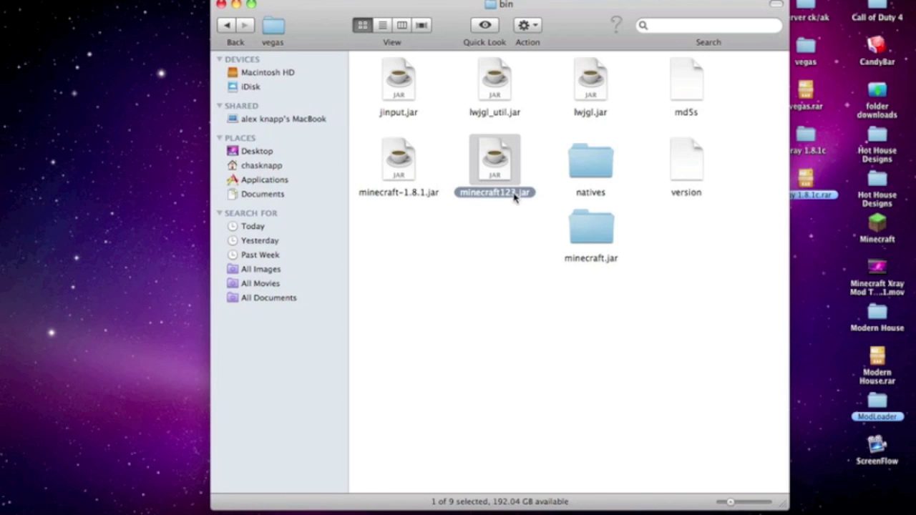
pyautogui.click(515, 195)
pyautogui.click(513, 195)
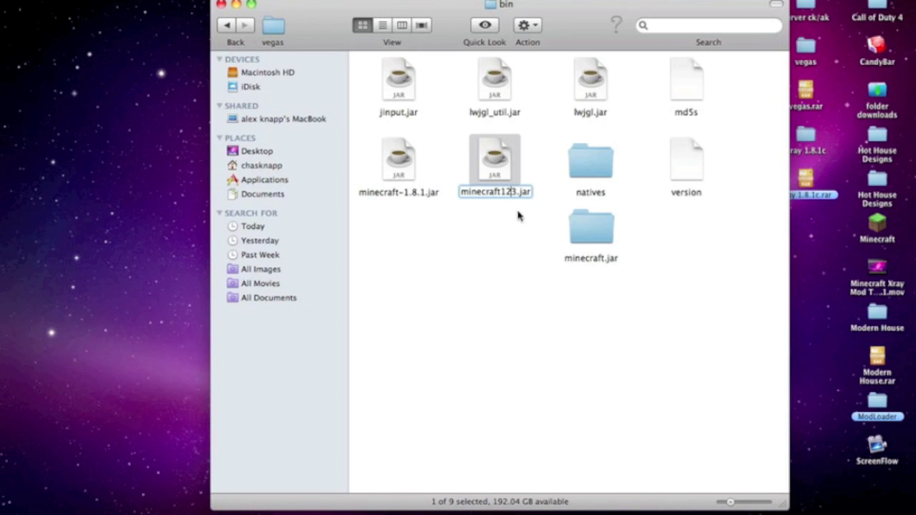
pyautogui.press('Return')
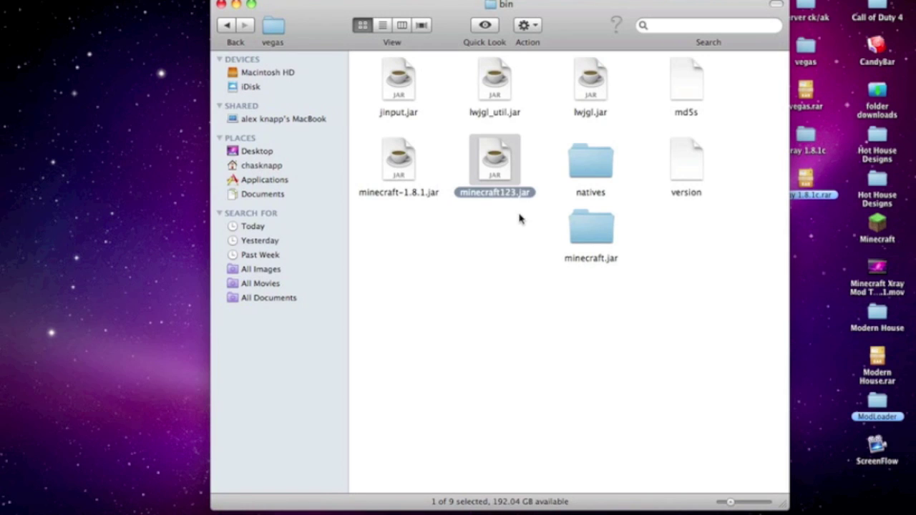
pyautogui.click(577, 236)
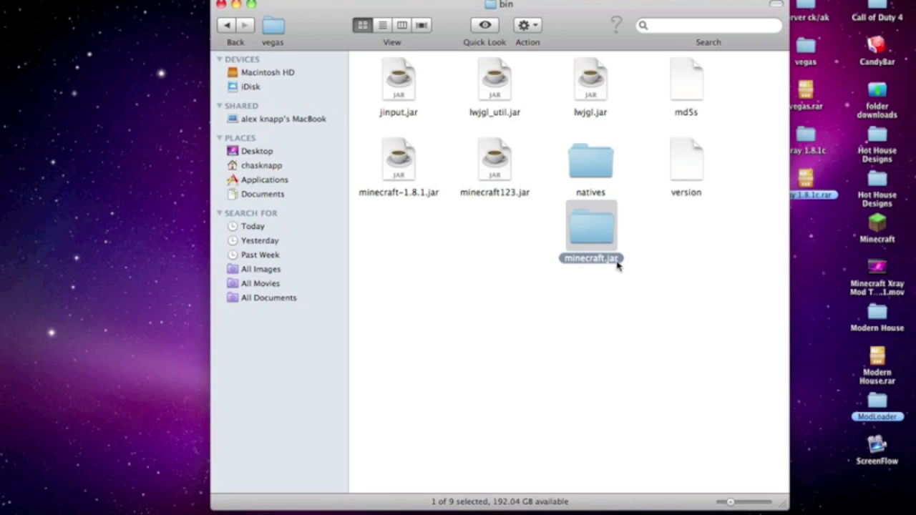
pyautogui.click(510, 228)
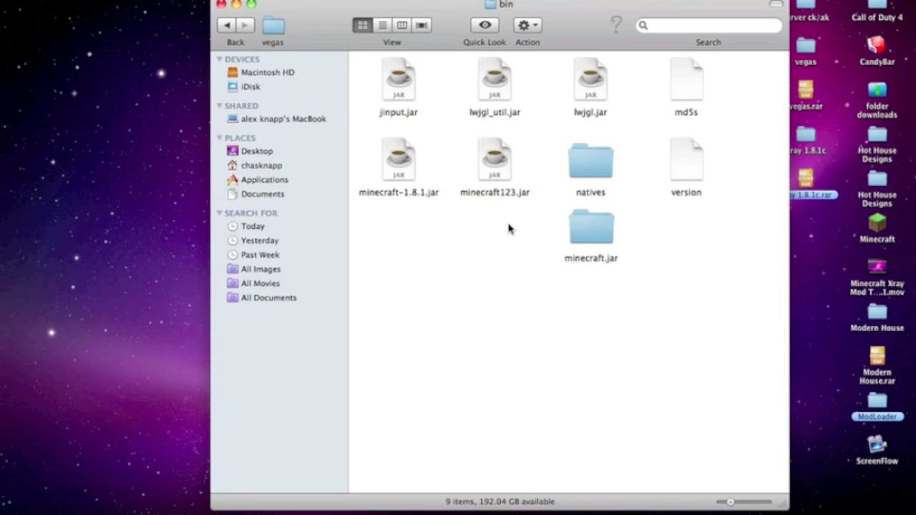
pyautogui.click(497, 178)
pyautogui.click(523, 239)
# Open the minecraft.jar folder and move all files from the desktop's xray 1.8.1c folder into it, replacing all duplicates.
pyautogui.doubleClick(594, 237)
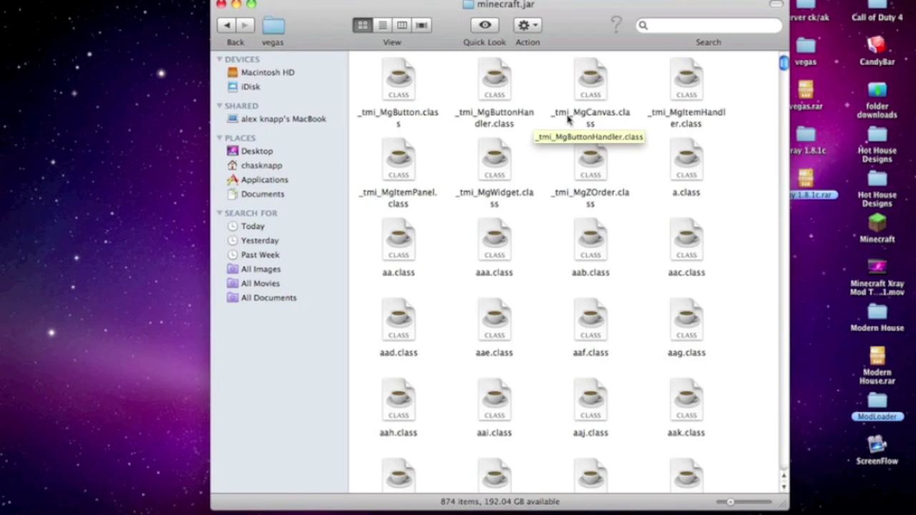
pyautogui.moveTo(687, 3); pyautogui.dragTo(601, 2)
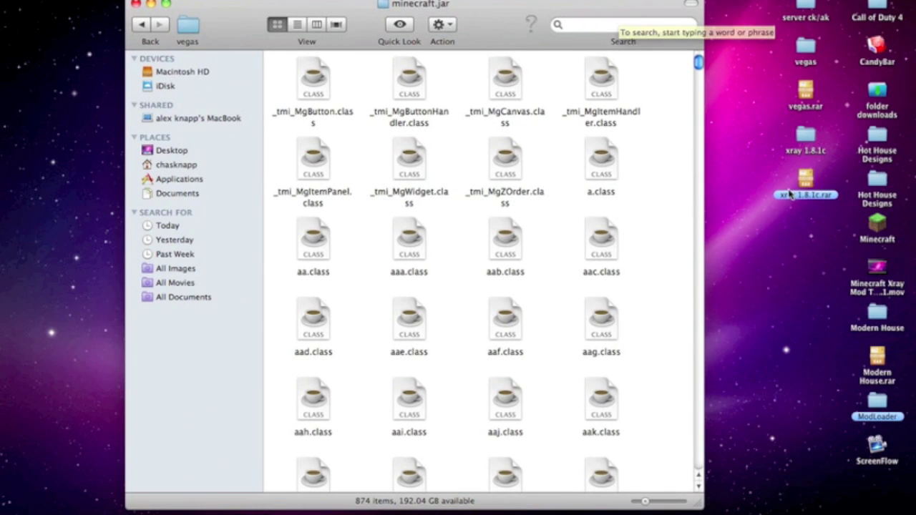
pyautogui.click(805, 181)
pyautogui.click(781, 168)
pyautogui.click(803, 134)
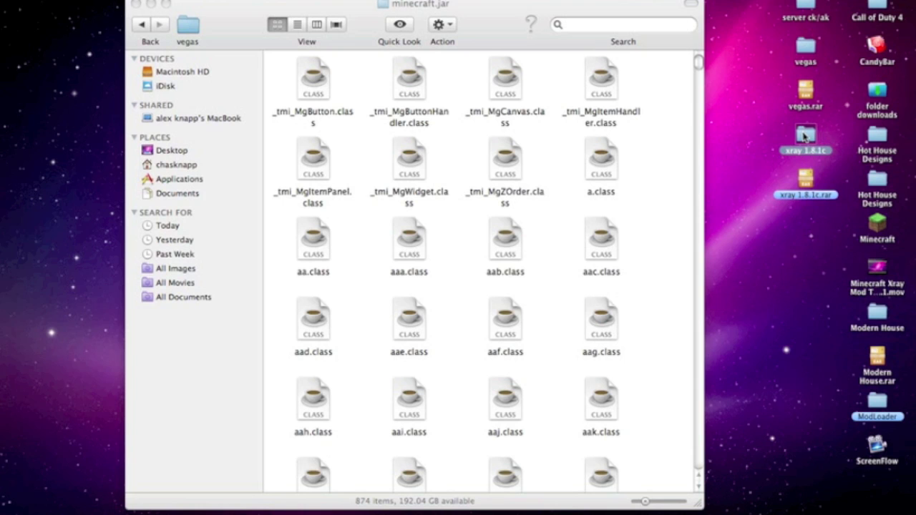
pyautogui.doubleClick(805, 136)
pyautogui.press('super+a')
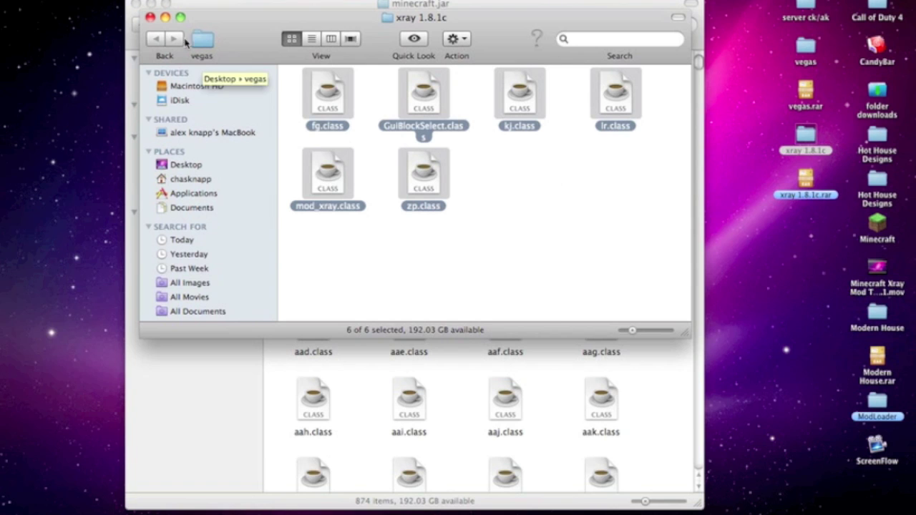
pyautogui.click(150, 17)
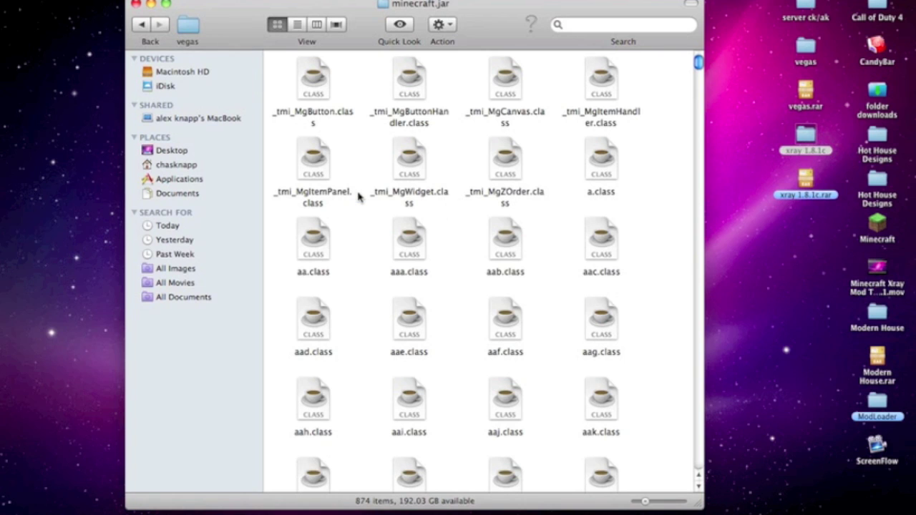
pyautogui.click(110, 69)
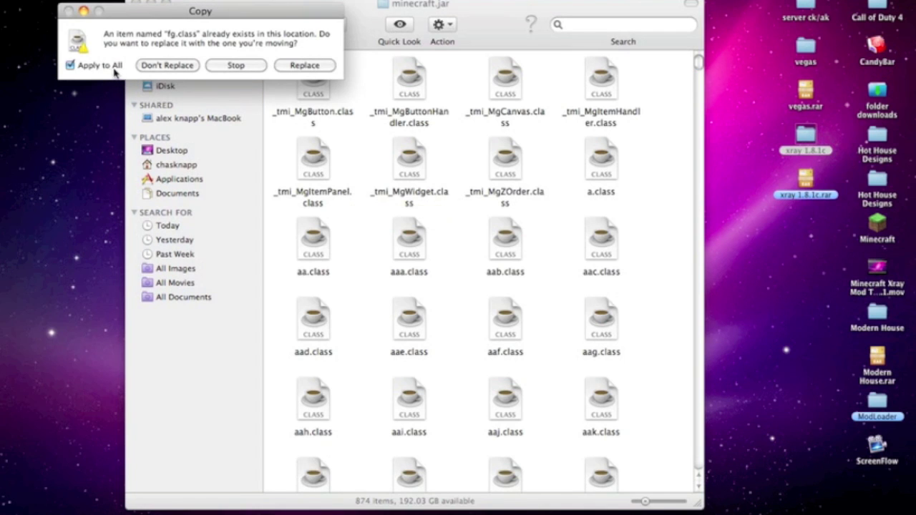
pyautogui.click(296, 66)
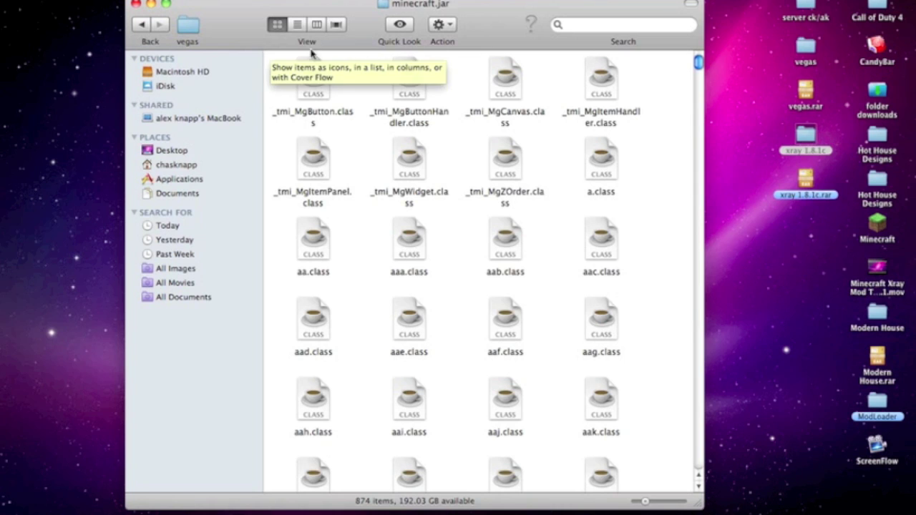
# Move all class files from the desktop's ModLoader folder into the minecraft.jar folder, replacing all duplicates.
pyautogui.click(882, 397)
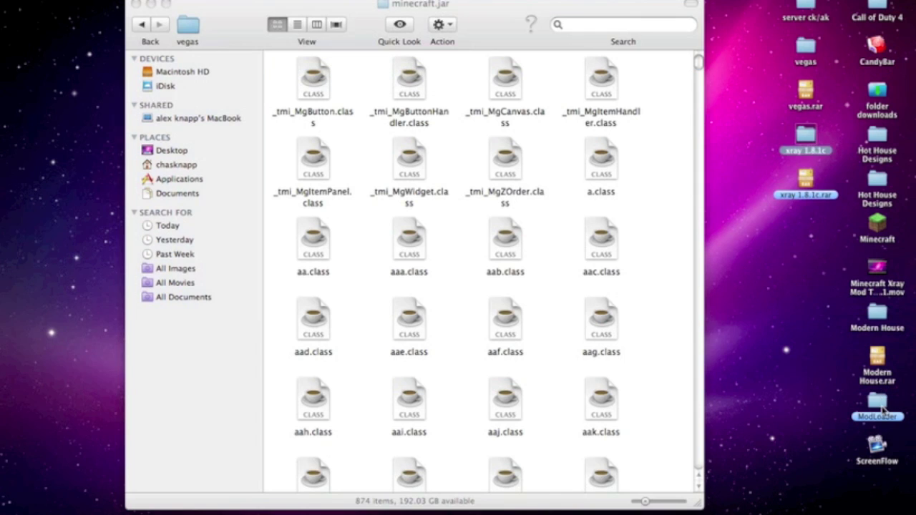
pyautogui.click(880, 405)
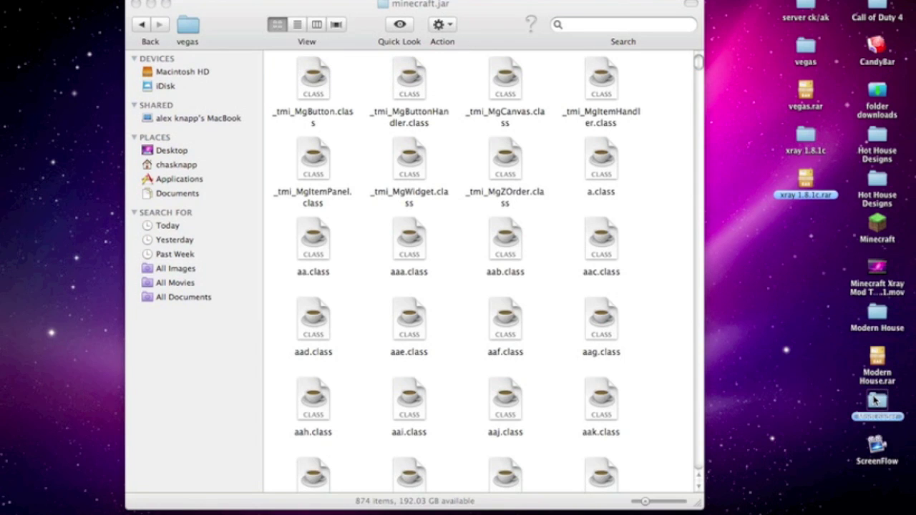
pyautogui.doubleClick(877, 400)
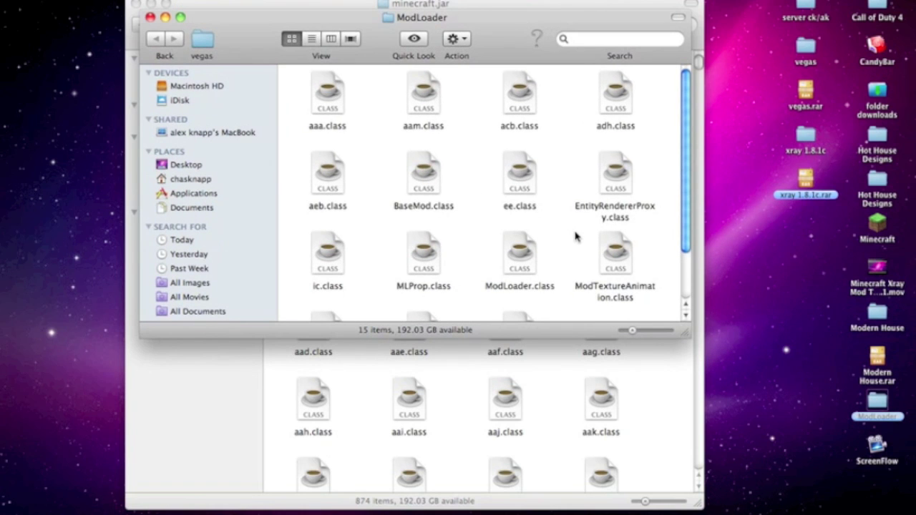
pyautogui.press('cmd+a')
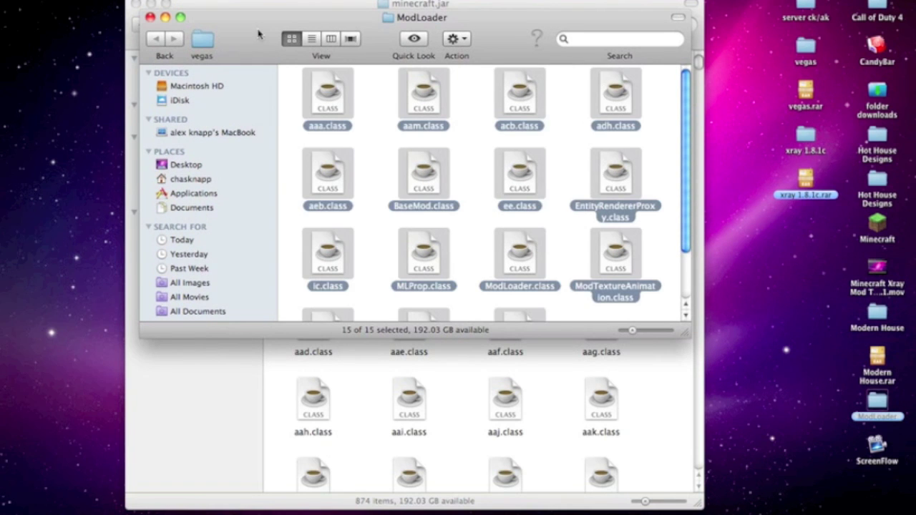
pyautogui.click(150, 16)
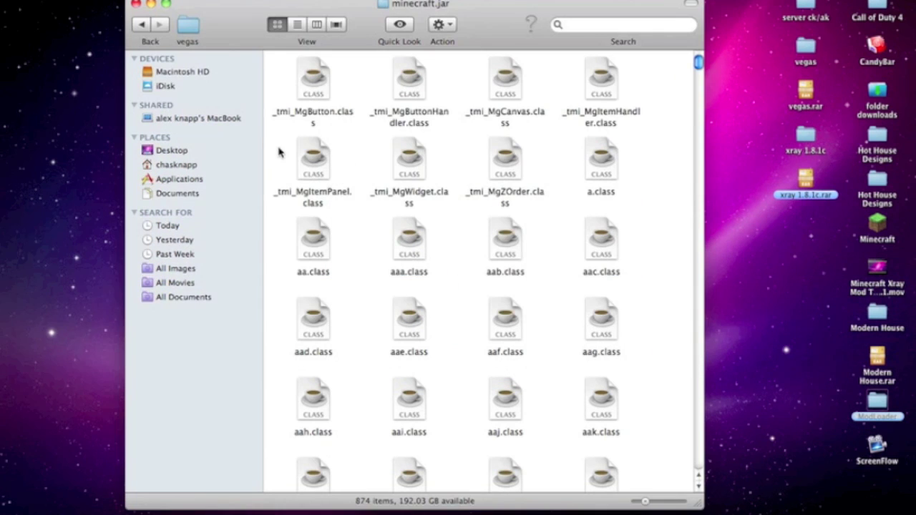
pyautogui.click(110, 68)
pyautogui.click(293, 68)
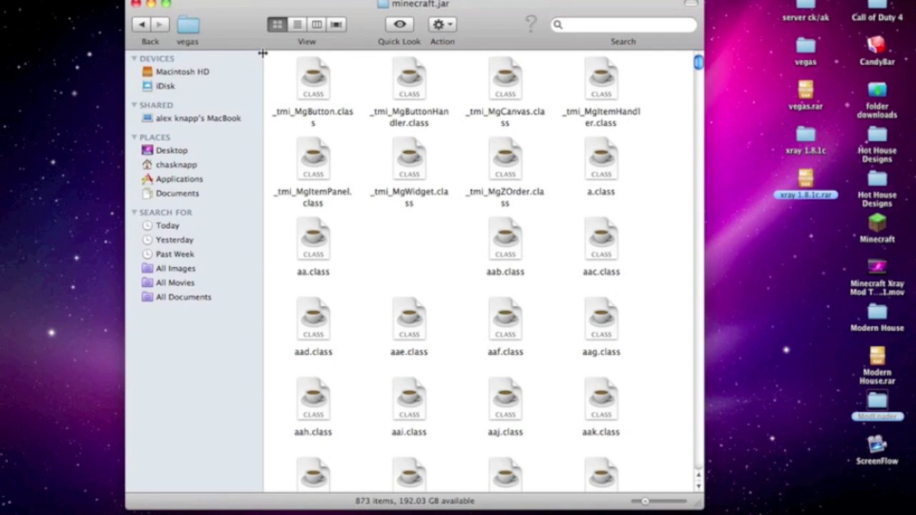
# Close the minecraft.jar window and move the ModLoader folder, the xray 1.8.1c folder and xray 1.8.1c.rar to the Trash.
pyautogui.click(136, 4)
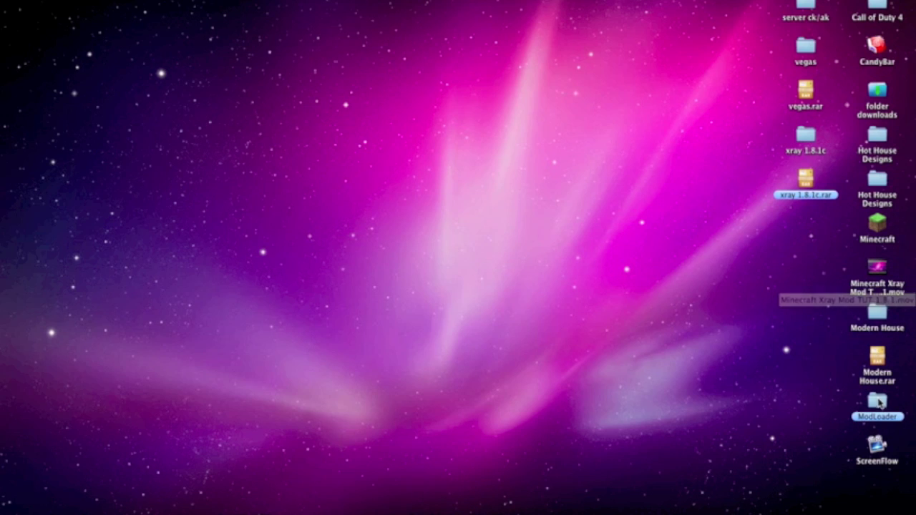
pyautogui.moveTo(879, 401); pyautogui.dragTo(890, 512)
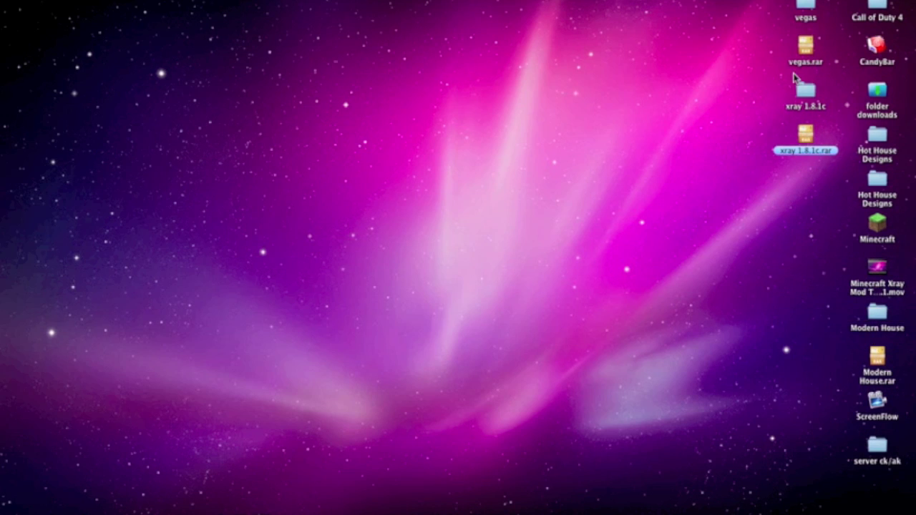
pyautogui.moveTo(792, 76); pyautogui.dragTo(890, 512)
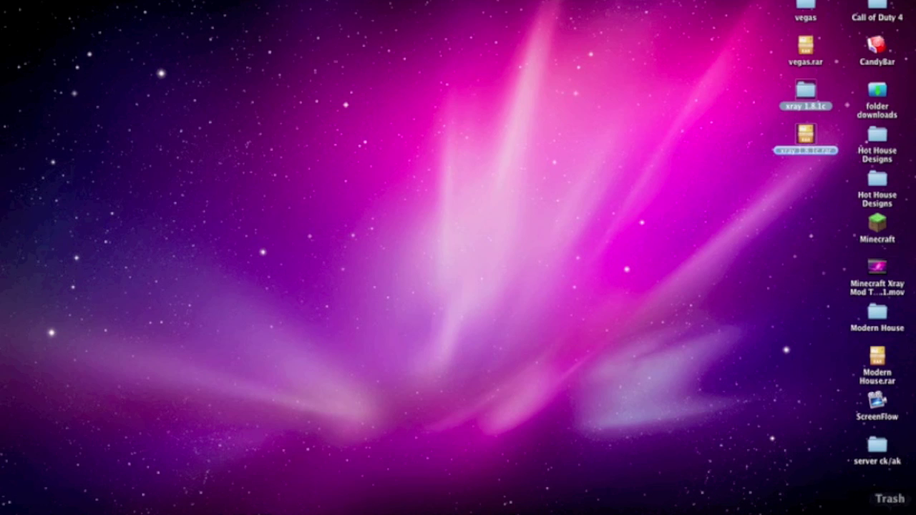
# Launch Minecraft to test the installed mod.
pyautogui.click(454, 512)
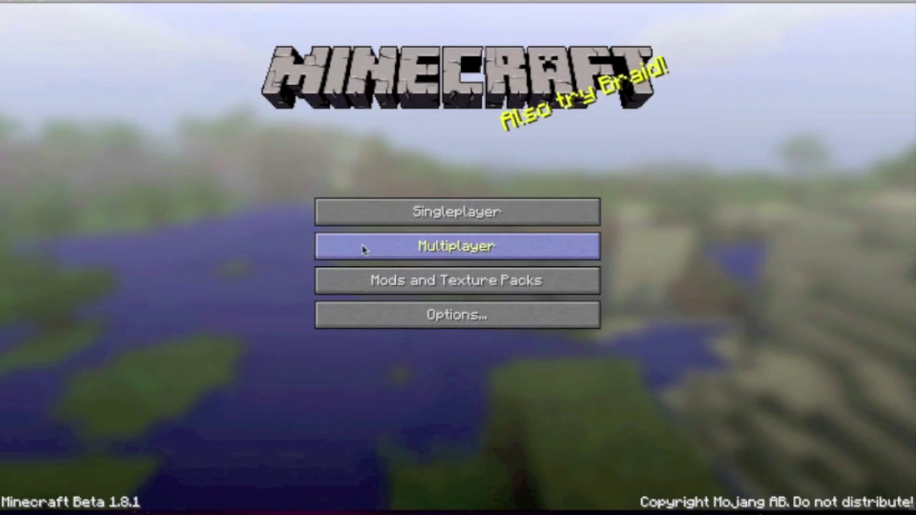
pyautogui.click(363, 245)
pyautogui.click(364, 249)
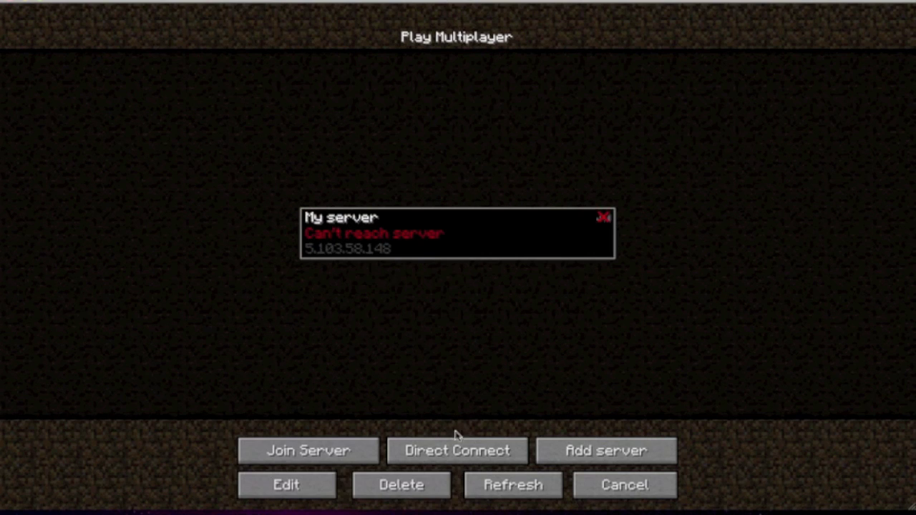
pyautogui.click(587, 490)
# Load the singleplayer survival world named New World.
pyautogui.click(359, 210)
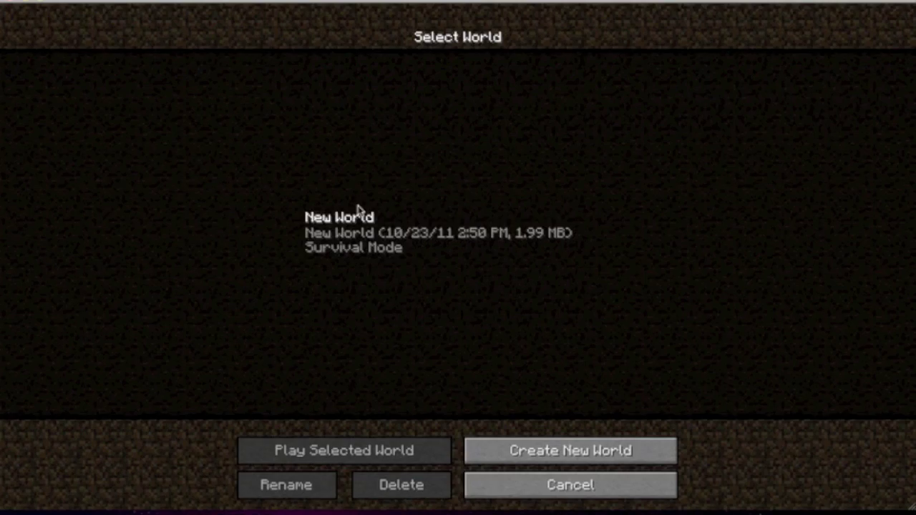
pyautogui.click(368, 224)
pyautogui.doubleClick(368, 224)
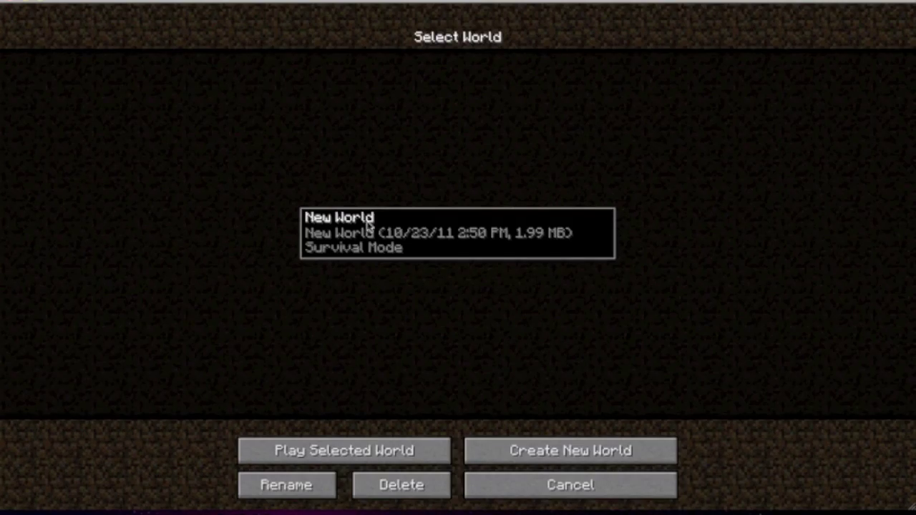
# Walk across the grass past the sheep and trees toward the low stone ledge.
pyautogui.press('w')
pyautogui.press('space')
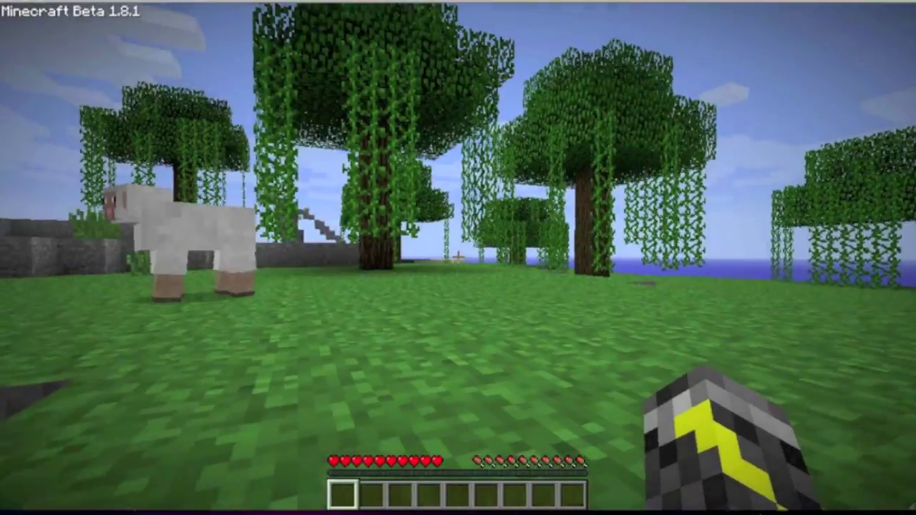
pyautogui.press('w')
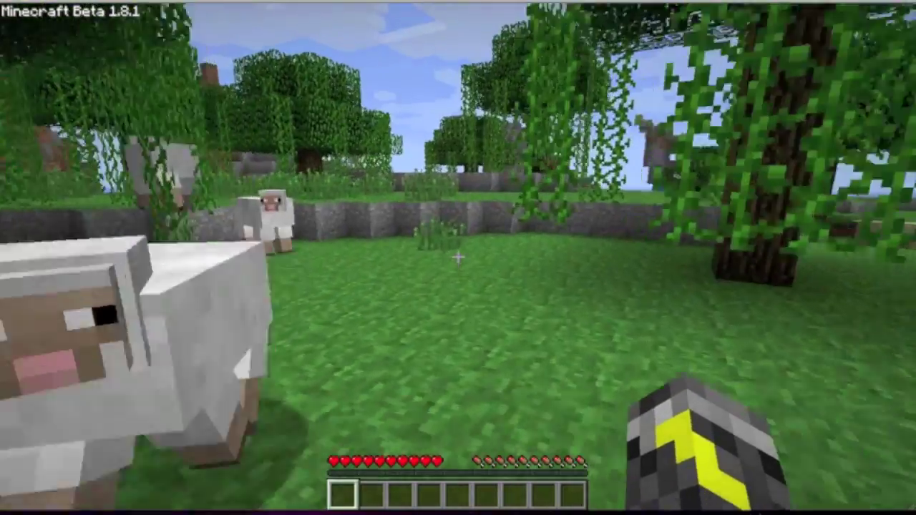
pyautogui.press('w')
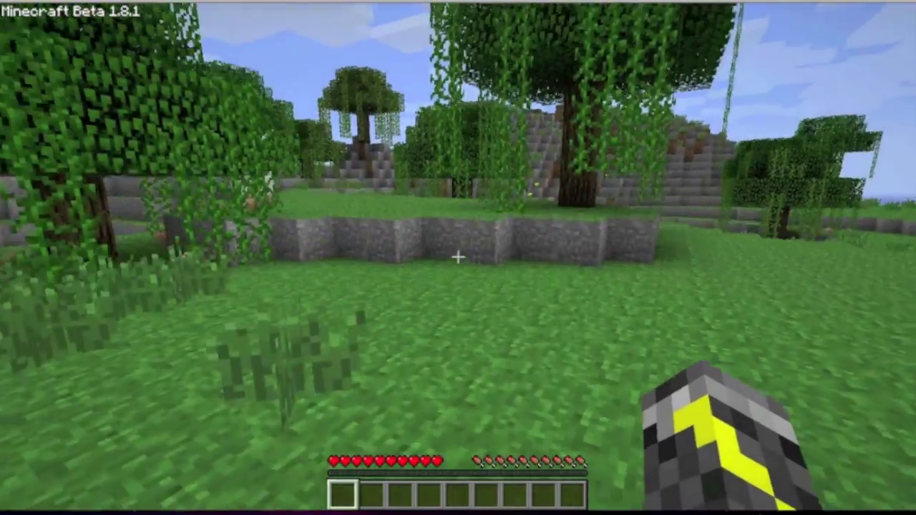
# Examine the ores and lava beneath the ground with the mod's X-ray view, and return to the normal view.
pyautogui.press('w')
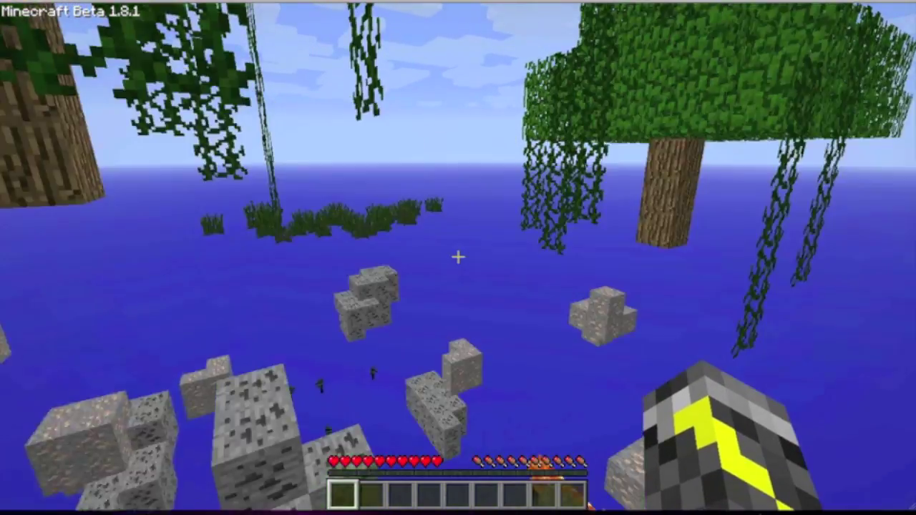
pyautogui.press('w')
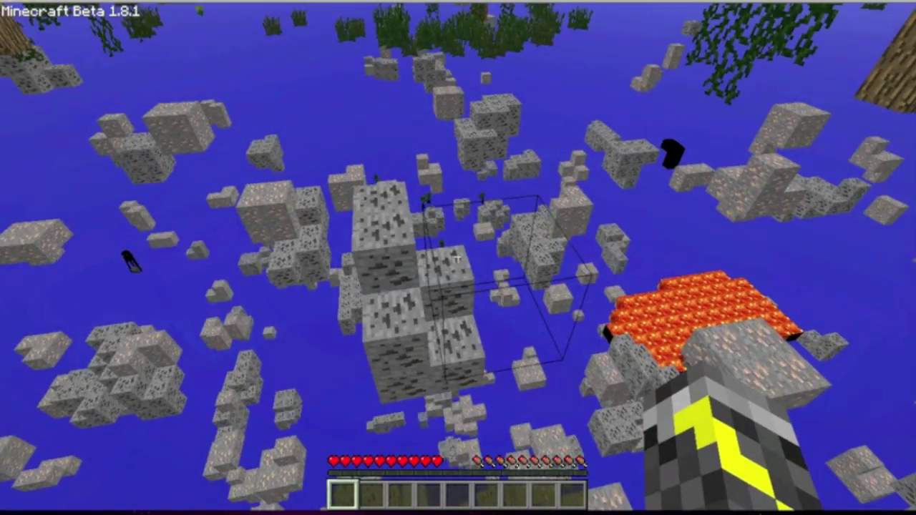
pyautogui.press('w')
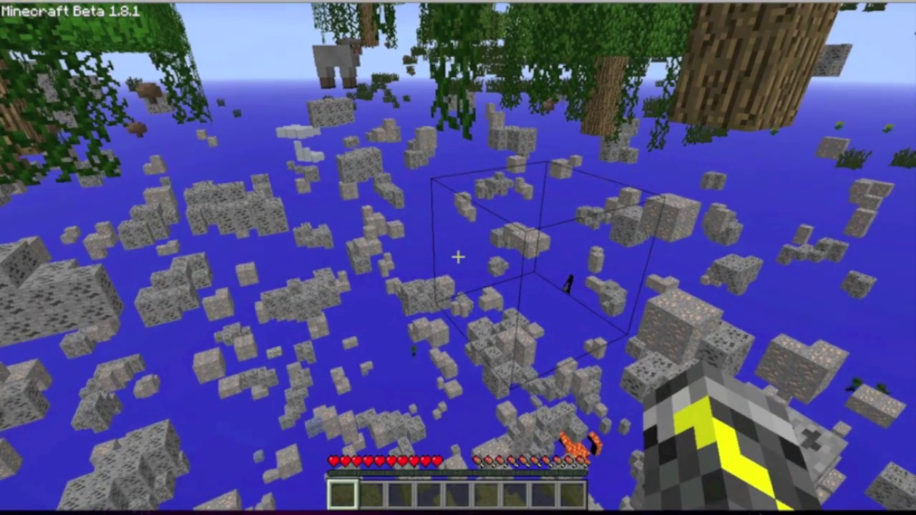
pyautogui.press('w')
pyautogui.press('x')
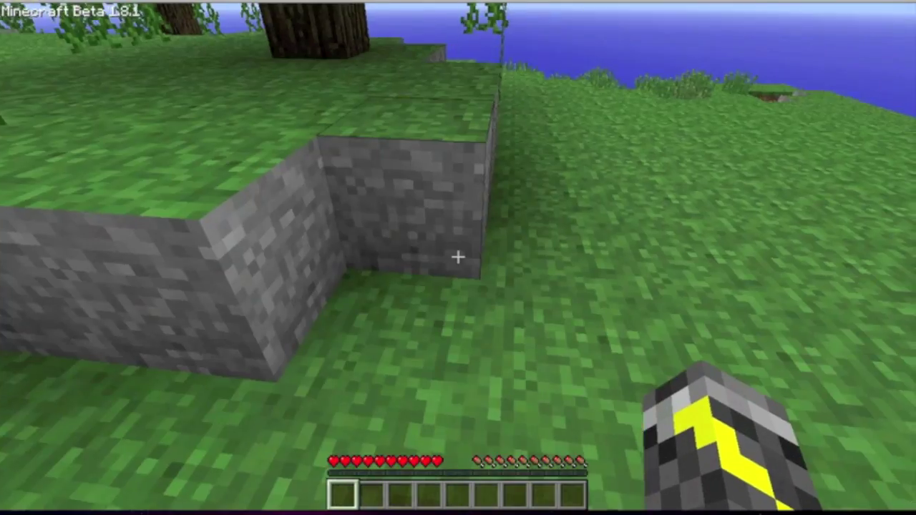
# Go down through the ground opening into the cave, inspect it with the mod's full brightness, and turn the brightness off.
pyautogui.press('w')
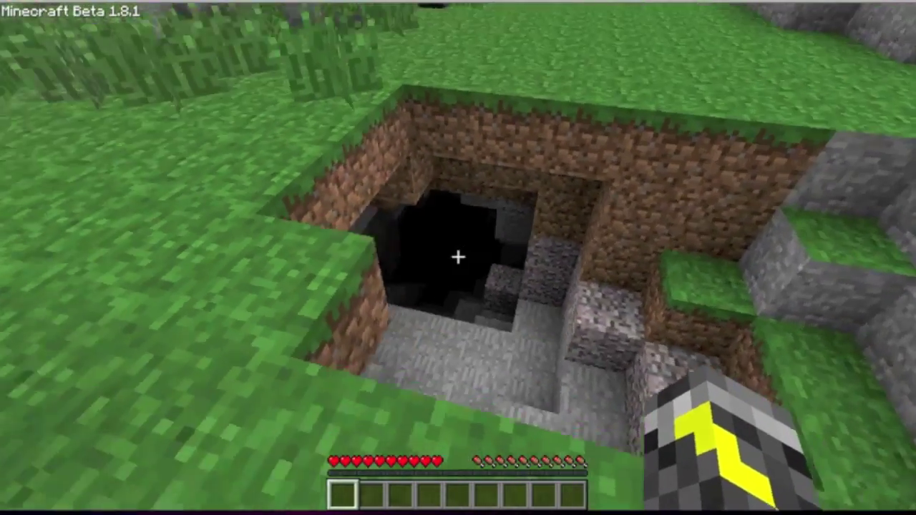
pyautogui.press('w')
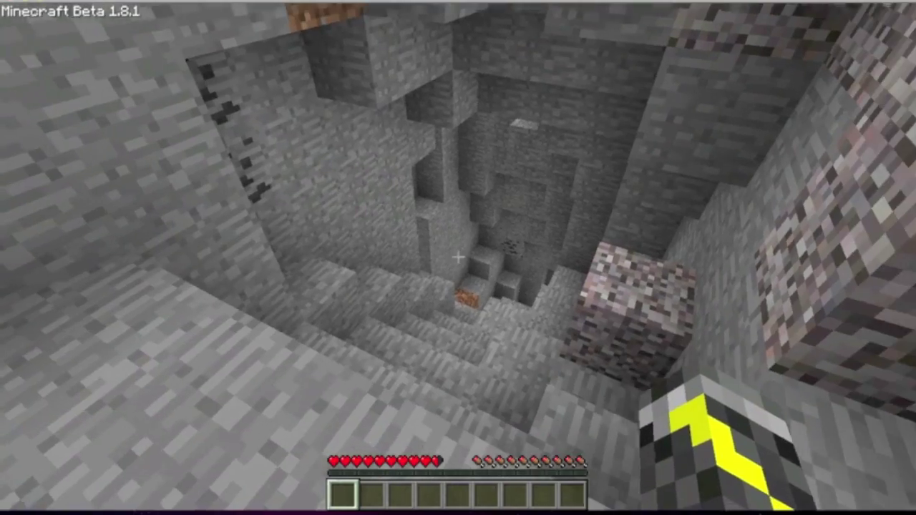
pyautogui.press('w')
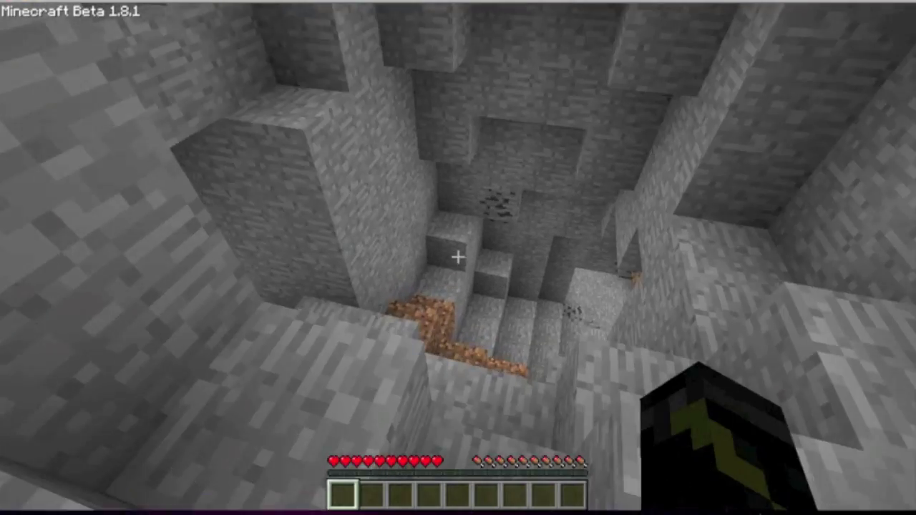
pyautogui.press('l')
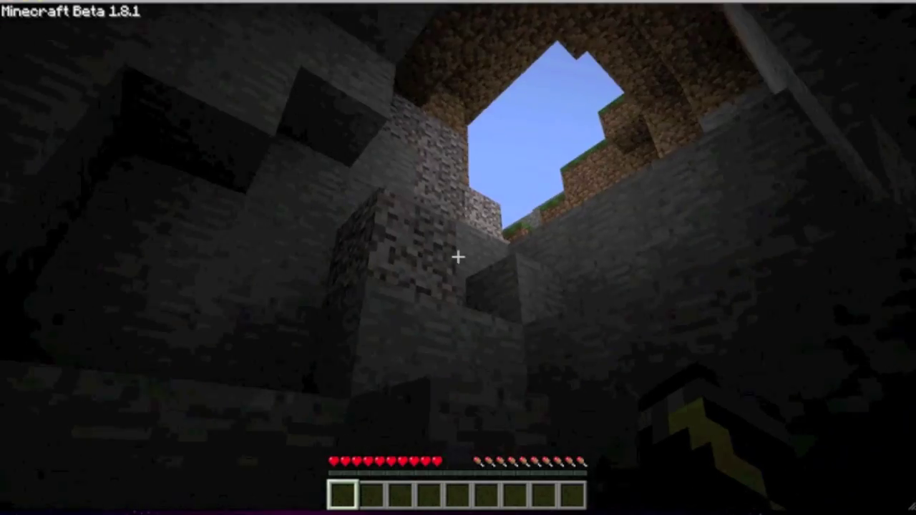
# Climb out of the cave through the ground opening and walk to the sandy pond on the surface.
pyautogui.press('w')
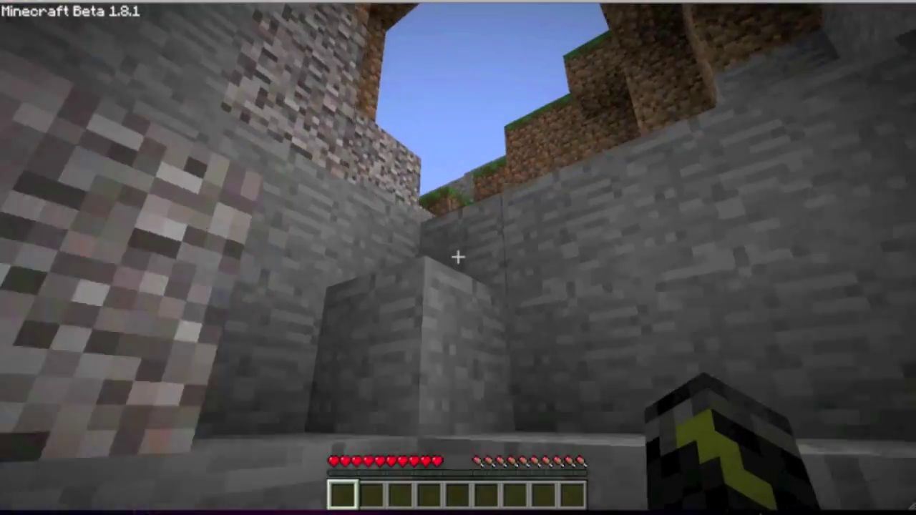
pyautogui.press('w')
pyautogui.press('space')
pyautogui.press('space')
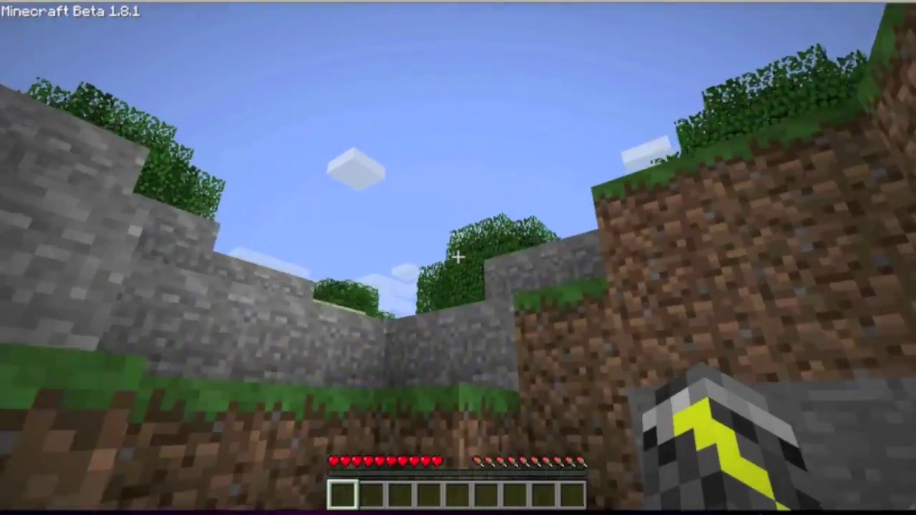
pyautogui.press('w')
pyautogui.press('w')
pyautogui.press('space')
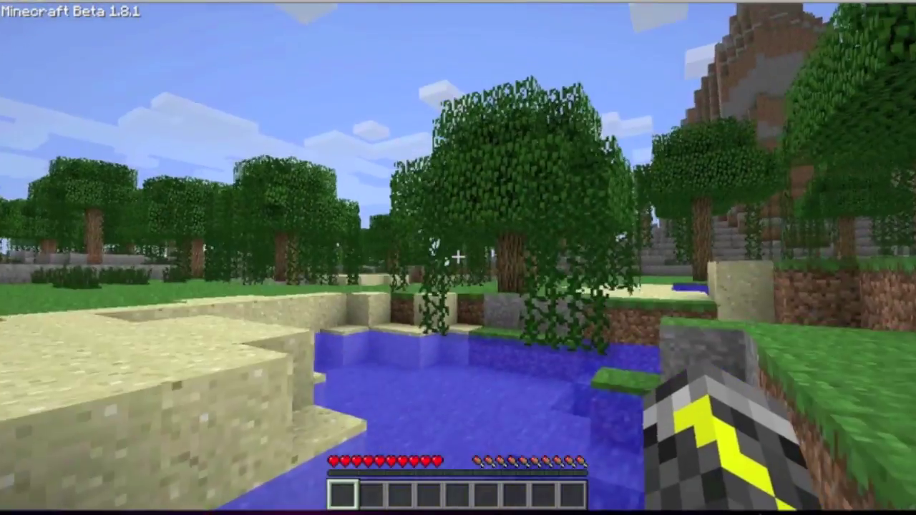
# Walk from the pond over the stone ledge to the grass beside the cave opening.
pyautogui.press('w')
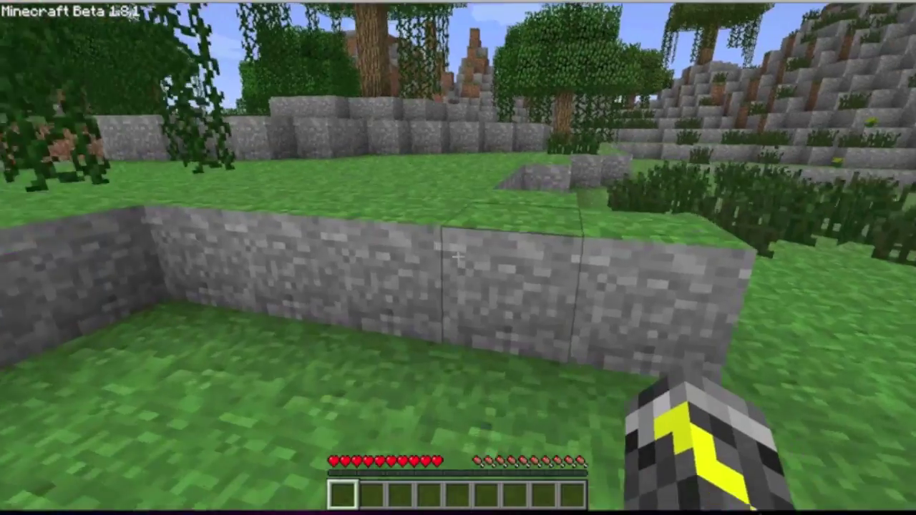
pyautogui.press('w')
pyautogui.press('space')
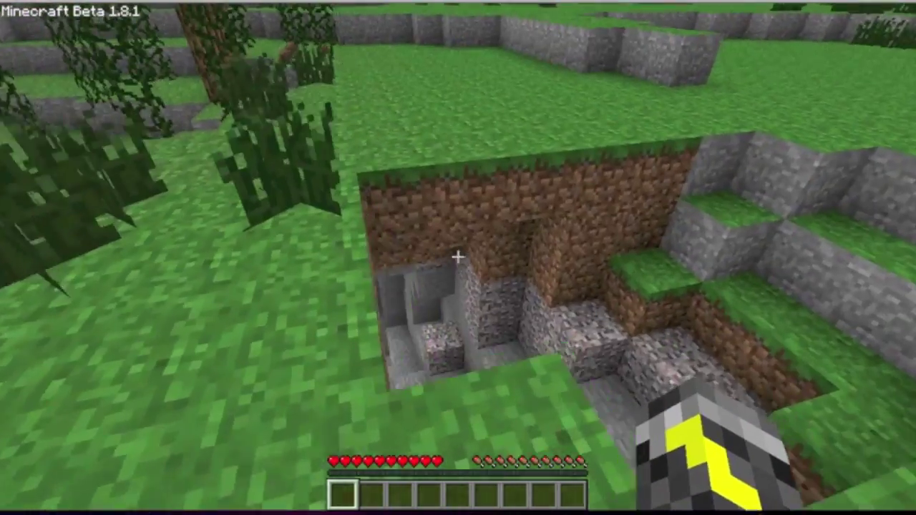
pyautogui.press('w')
pyautogui.press('a')
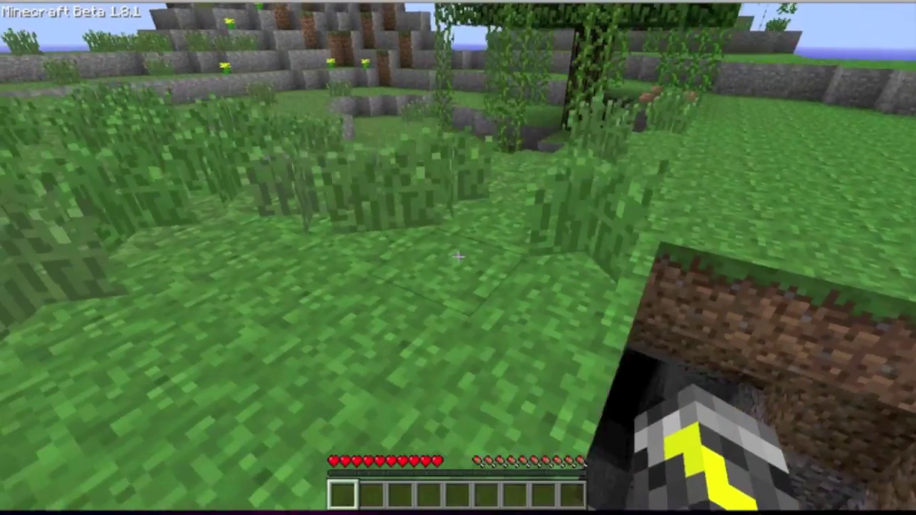
# Examine the underground tunnels with the mod's cave view, return to the normal view and walk on across the grass.
pyautogui.press('x')
pyautogui.press('w')
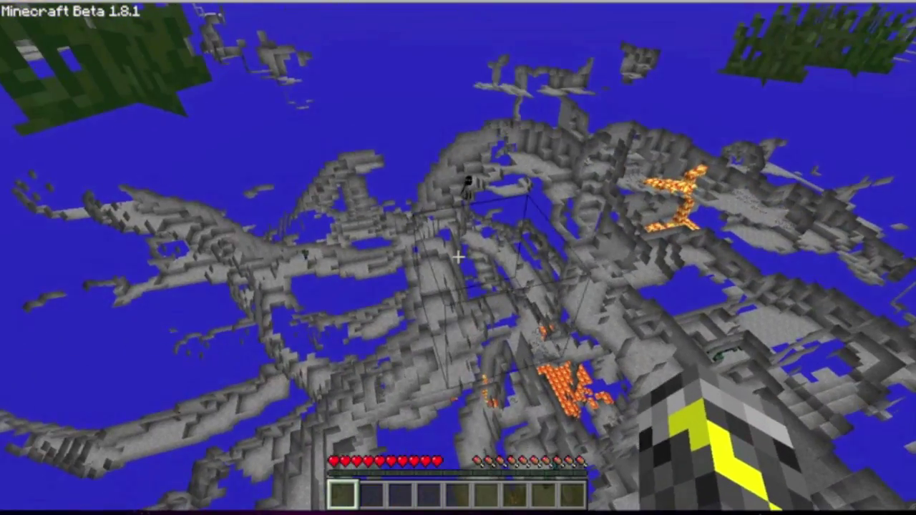
pyautogui.press('x')
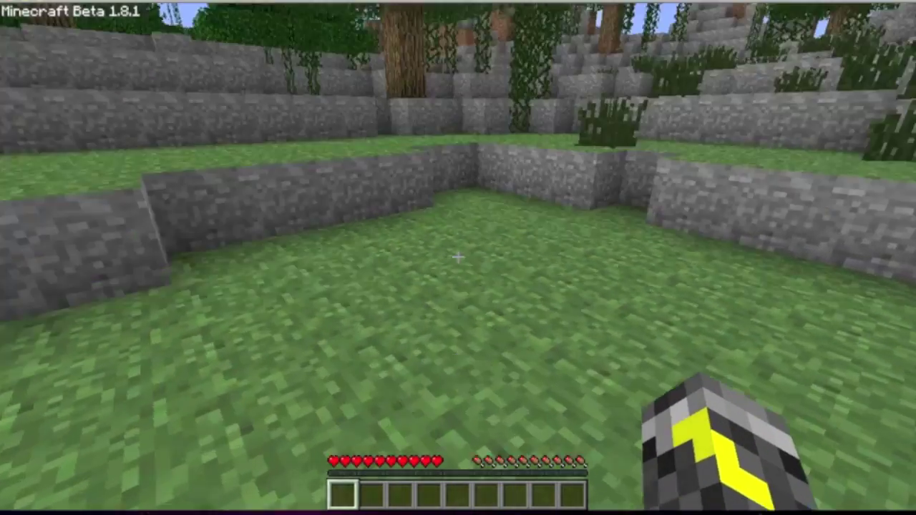
pyautogui.press('w')
pyautogui.press('space')
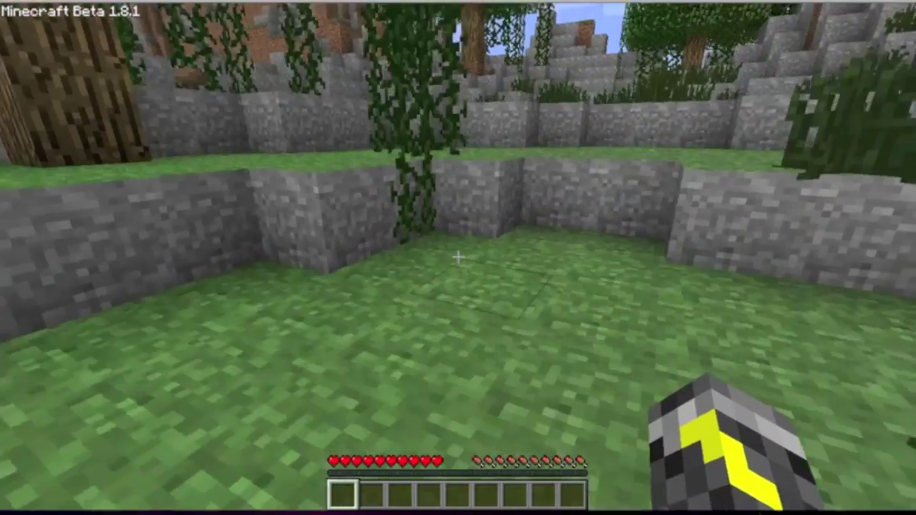